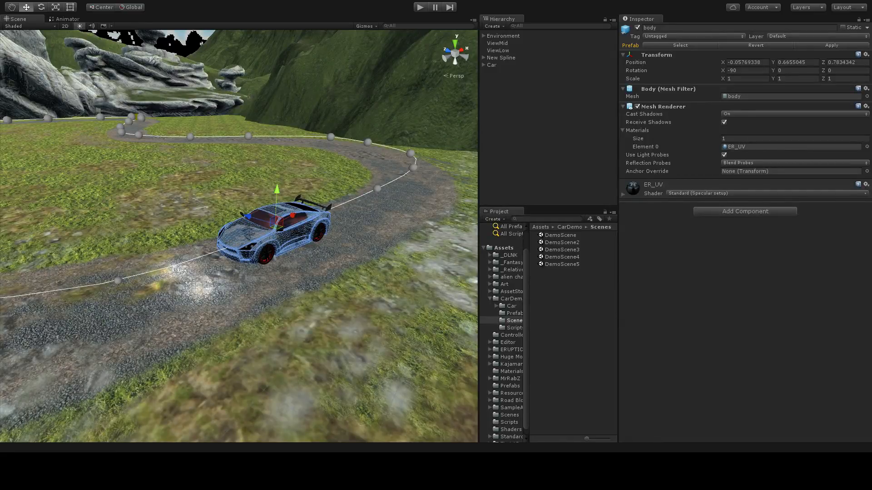
# Play the scene, watch the car follow the spline around the whole track, and stop playback
pyautogui.hotkey('ctrl', 'p')
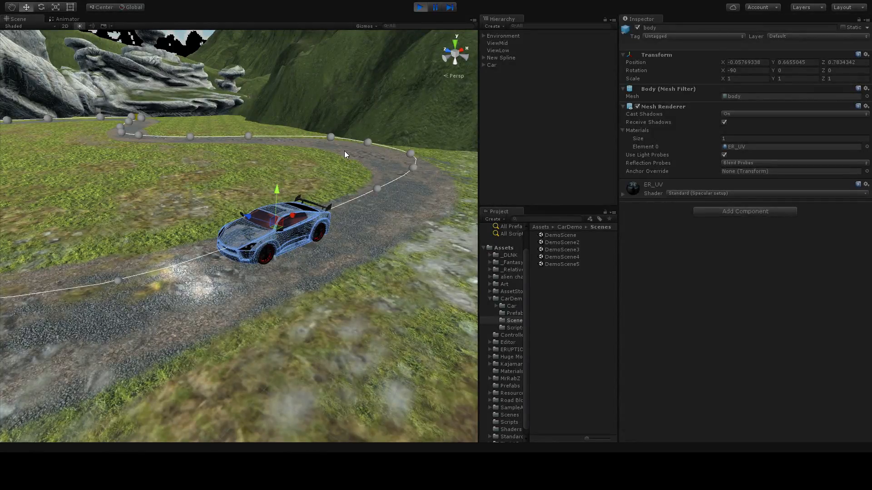
pyautogui.keyDown('alt'); pyautogui.moveTo(213, 192); pyautogui.dragTo(206, 236); pyautogui.keyUp('alt')
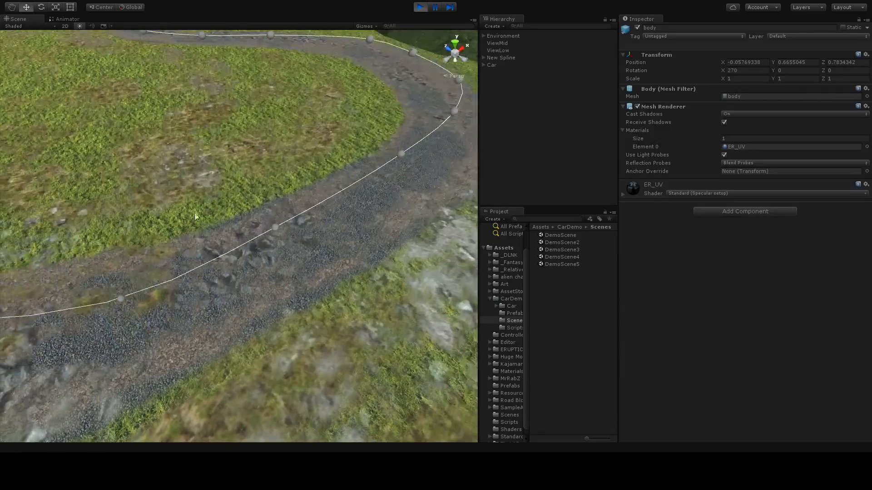
pyautogui.scroll(-10, 184, 188)
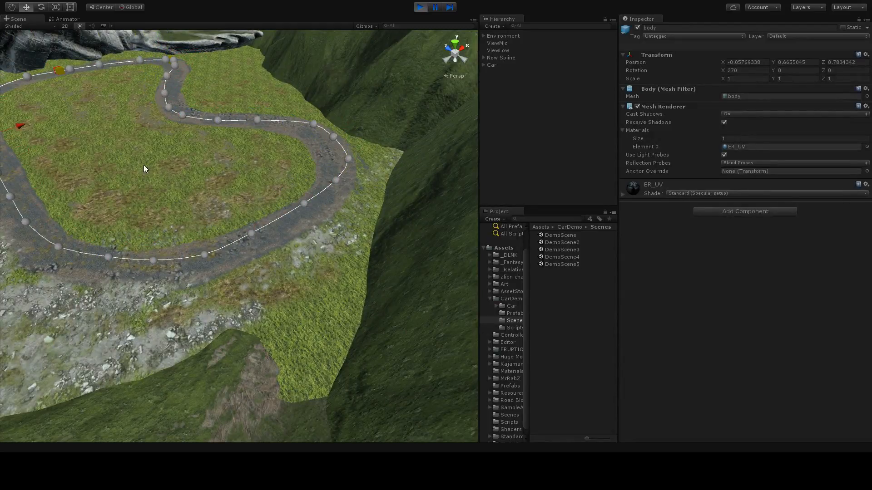
pyautogui.keyDown('alt'); pyautogui.moveTo(106, 114); pyautogui.dragTo(325, 277, button='middle'); pyautogui.keyUp('alt')
pyautogui.scroll(4, 236, 252)
pyautogui.scroll(-5, 237, 254)
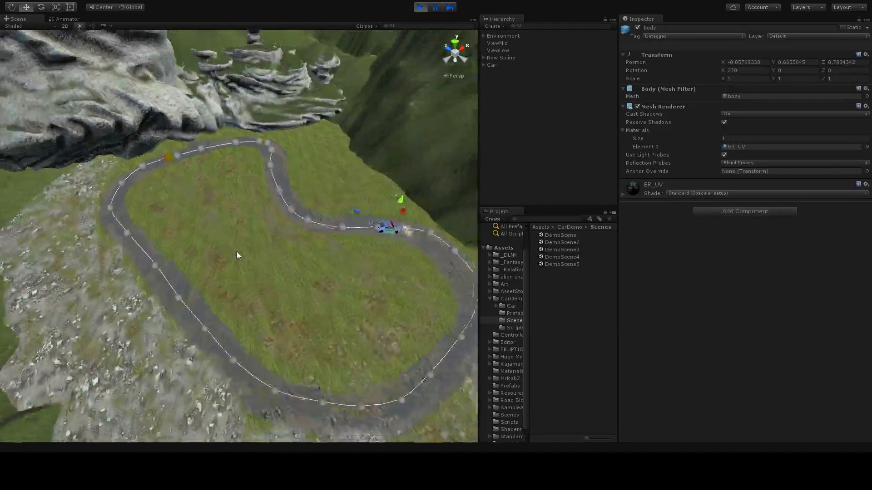
pyautogui.keyDown('alt'); pyautogui.moveTo(252, 254); pyautogui.dragTo(245, 231); pyautogui.keyUp('alt')
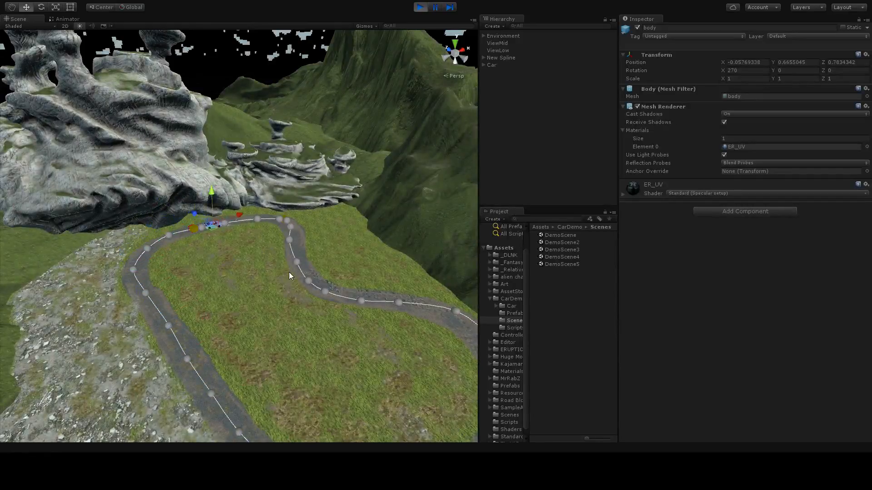
pyautogui.scroll(3, 256, 281)
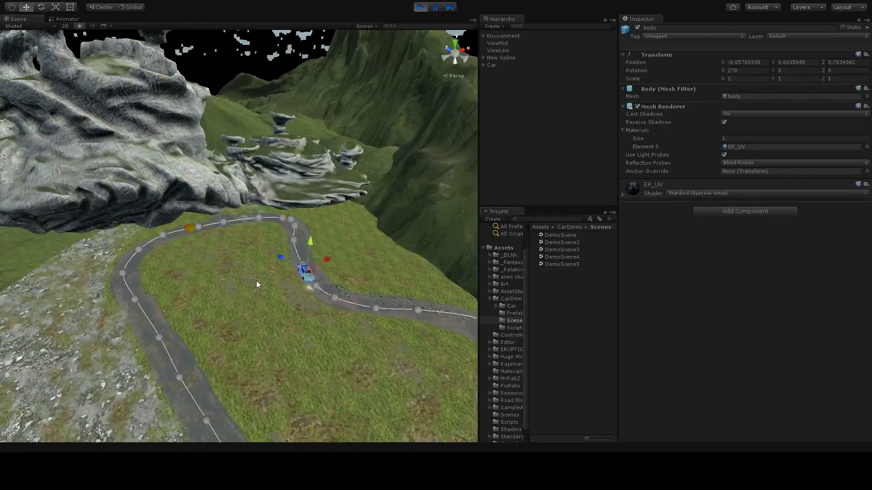
pyautogui.keyDown('alt'); pyautogui.moveTo(262, 288); pyautogui.dragTo(267, 294); pyautogui.keyUp('alt')
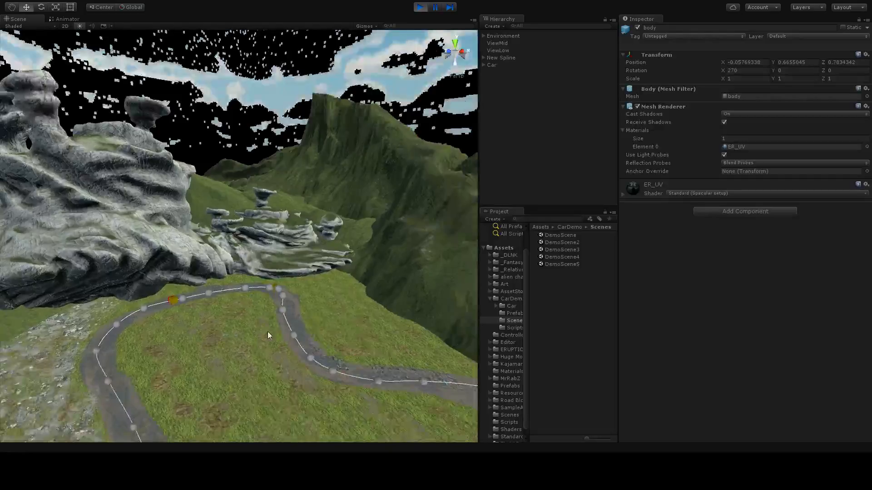
pyautogui.click(420, 8)
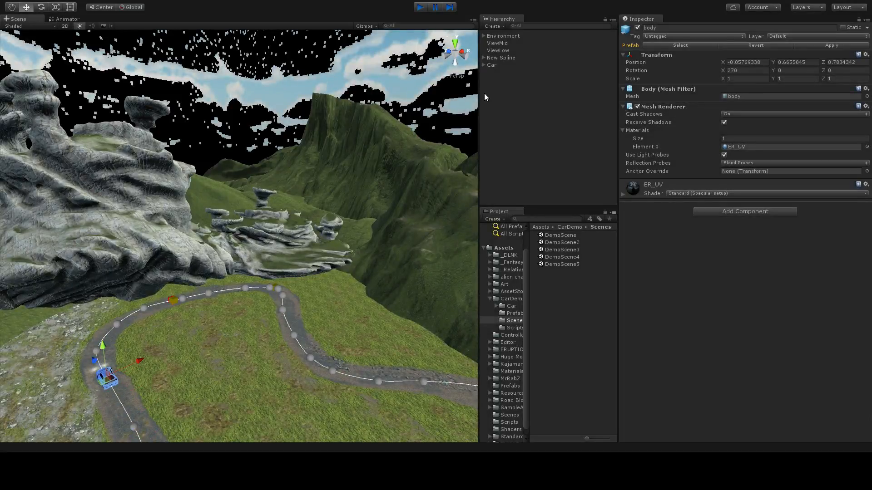
# Add a rotation node to New Spline at t 0.445 and extend its End T to 0.622
pyautogui.click(501, 57)
pyautogui.click(484, 59)
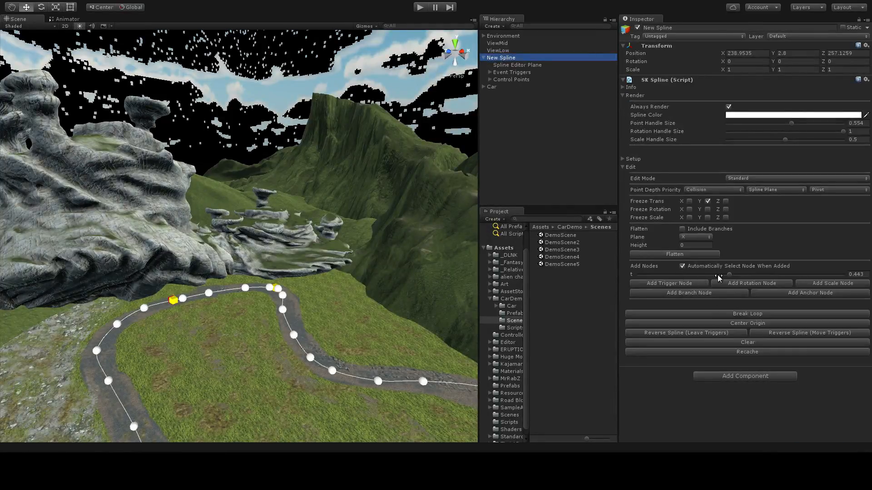
pyautogui.moveTo(729, 276); pyautogui.dragTo(729, 301)
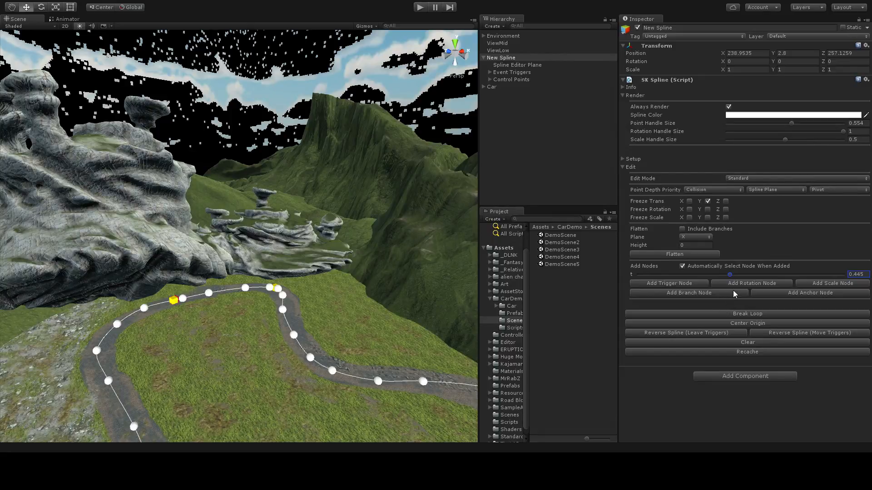
pyautogui.click(742, 283)
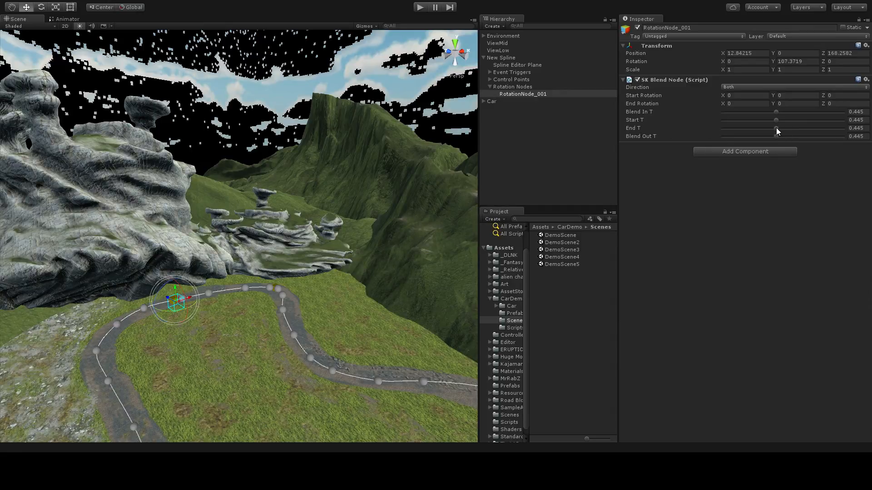
pyautogui.moveTo(775, 127); pyautogui.dragTo(781, 130)
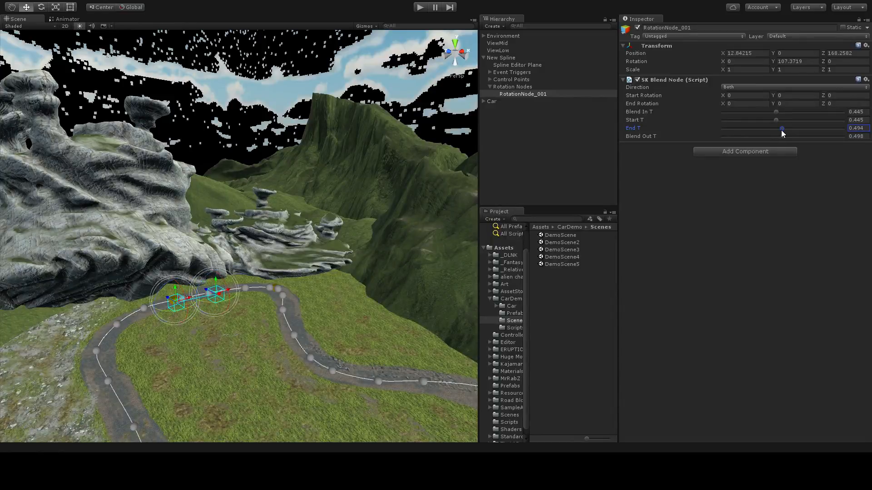
pyautogui.moveTo(780, 129); pyautogui.dragTo(796, 143)
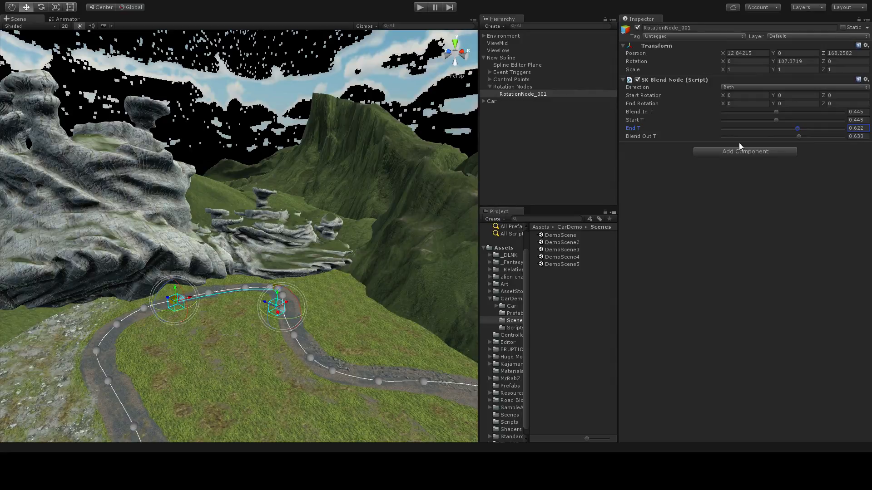
# Place the car at T value 0.453 and rotate the rotation node's start handle to about 131 degrees on Y
pyautogui.click(490, 100)
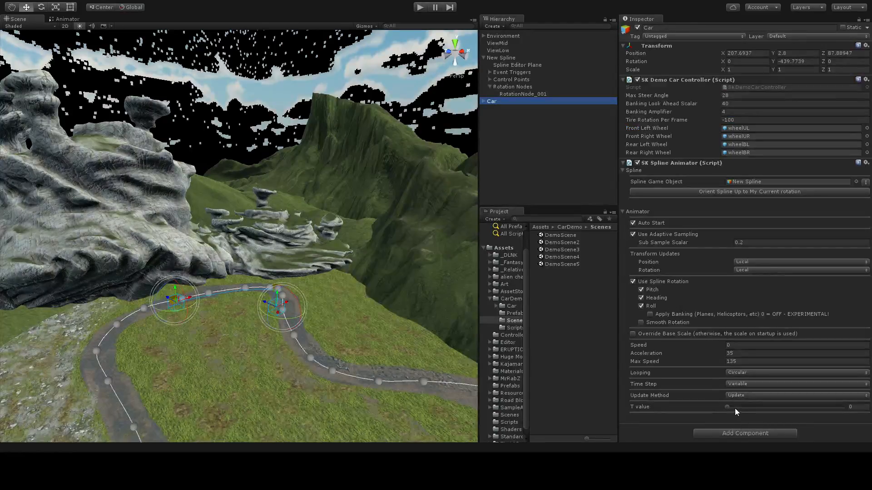
pyautogui.moveTo(728, 407); pyautogui.dragTo(785, 412)
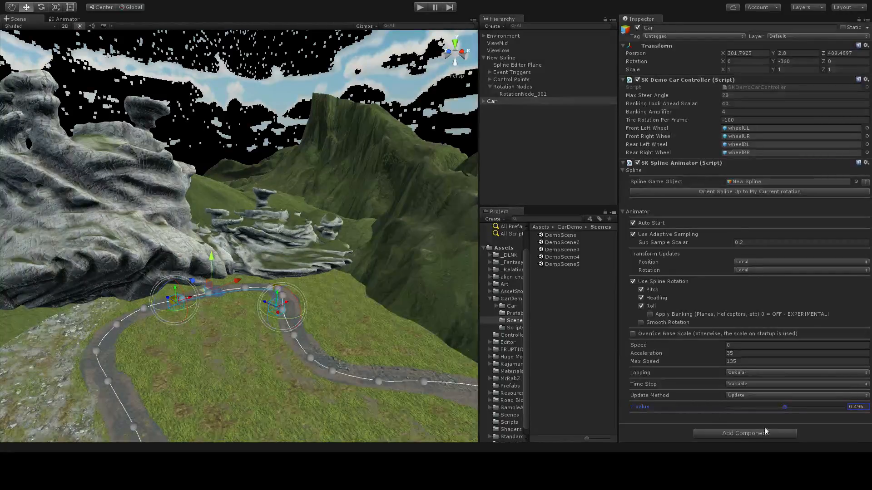
pyautogui.moveTo(785, 407)
pyautogui.mouseDown()
pyautogui.moveTo(810, 418)
pyautogui.moveTo(779, 424)
pyautogui.mouseUp()
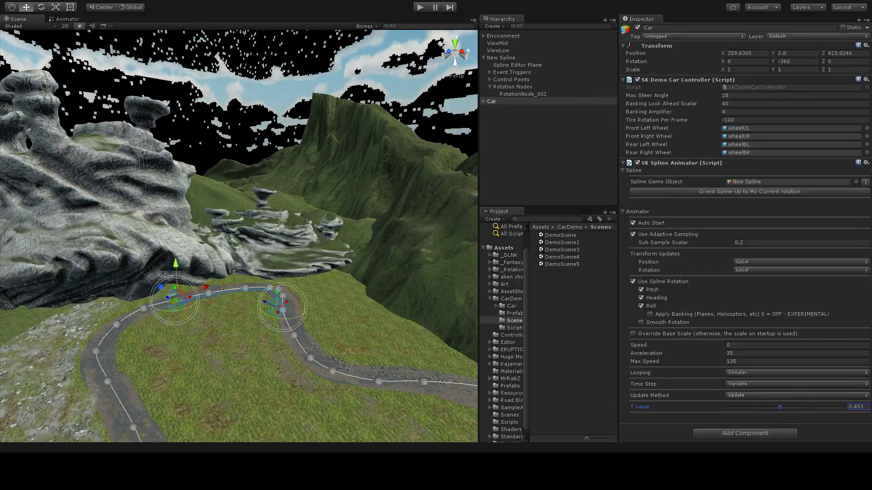
pyautogui.scroll(2, 239, 336)
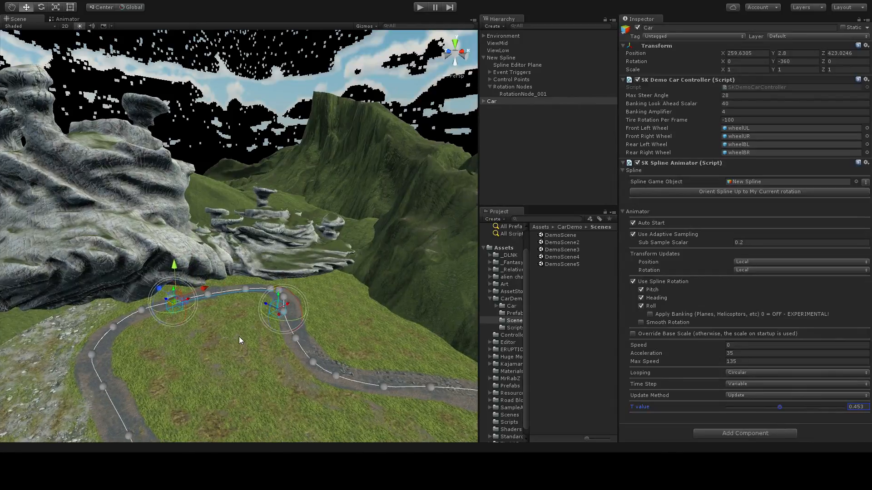
pyautogui.press('f')
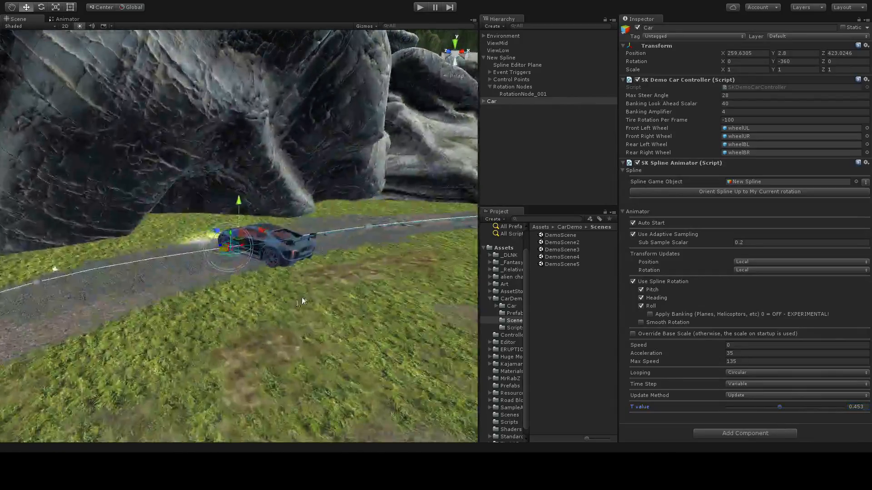
pyautogui.keyDown('alt'); pyautogui.moveTo(305, 281); pyautogui.dragTo(253, 334); pyautogui.keyUp('alt')
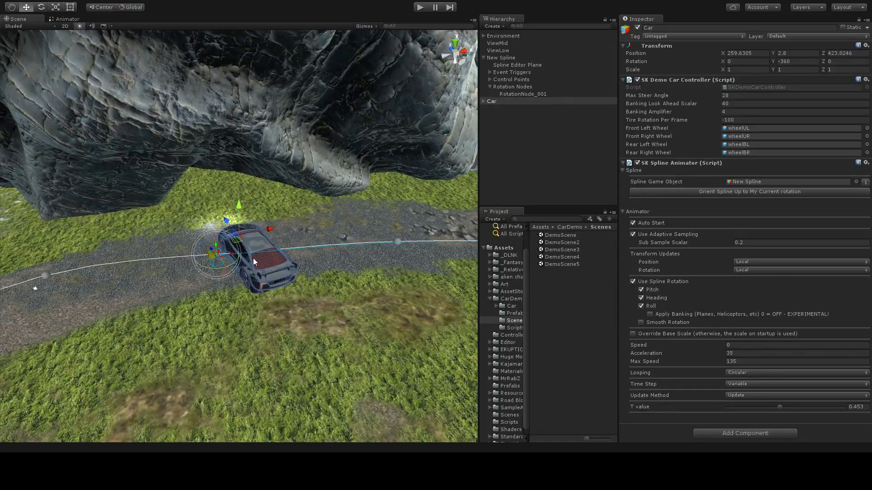
pyautogui.scroll(1, 253, 258)
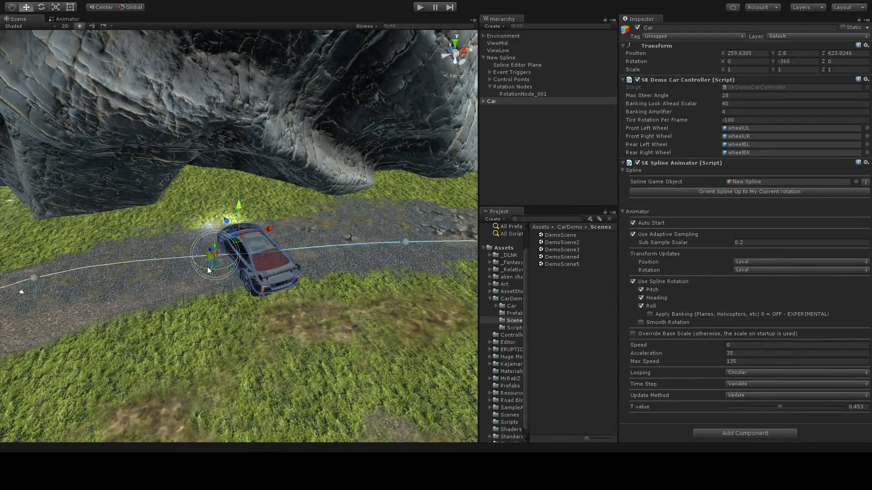
pyautogui.moveTo(214, 268); pyautogui.dragTo(110, 273)
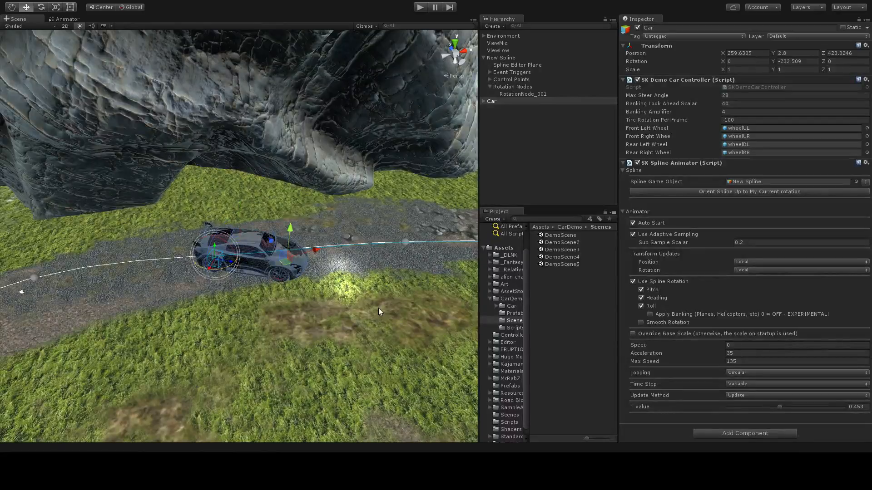
# Slide the car along the spline to T value 0.563 to examine how its rotation changes after the node's start
pyautogui.scroll(-5, 367, 317)
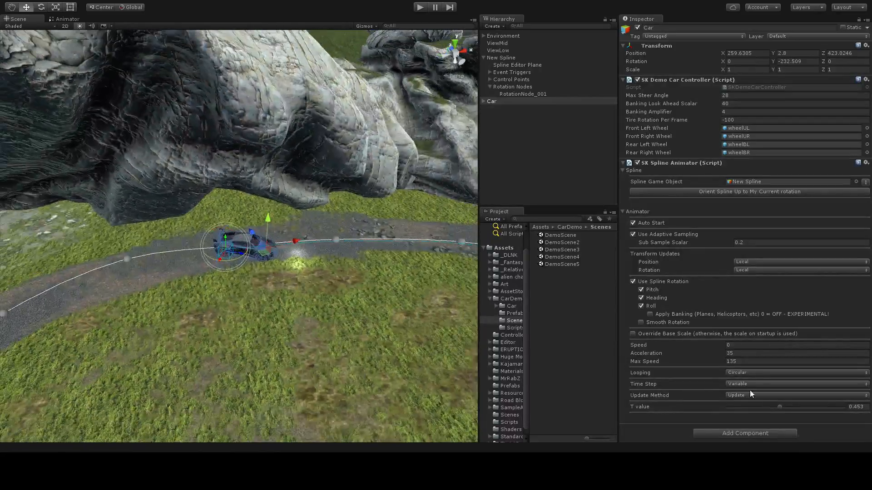
pyautogui.moveTo(778, 407); pyautogui.dragTo(790, 407)
pyautogui.moveTo(382, 284); pyautogui.dragTo(210, 241, button='middle')
pyautogui.keyDown('alt'); pyautogui.moveTo(210, 241); pyautogui.dragTo(334, 295); pyautogui.keyUp('alt')
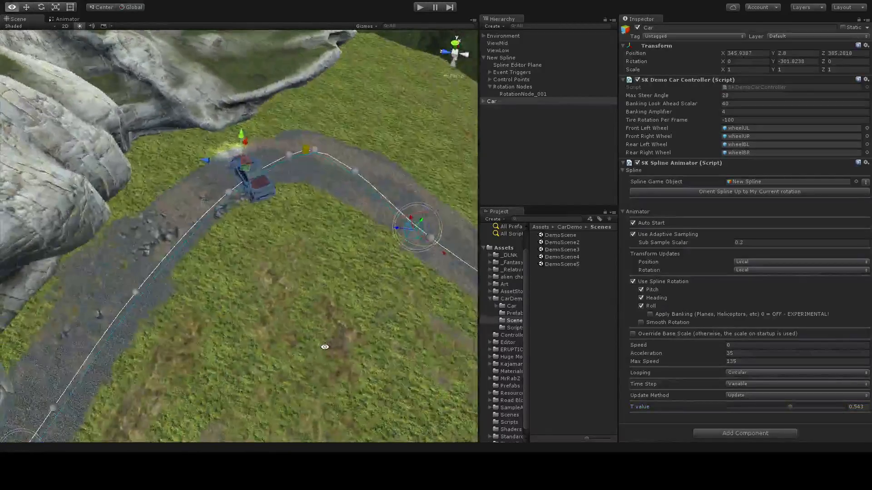
pyautogui.moveTo(790, 408); pyautogui.dragTo(791, 408)
pyautogui.moveTo(244, 265); pyautogui.dragTo(312, 182, button='middle')
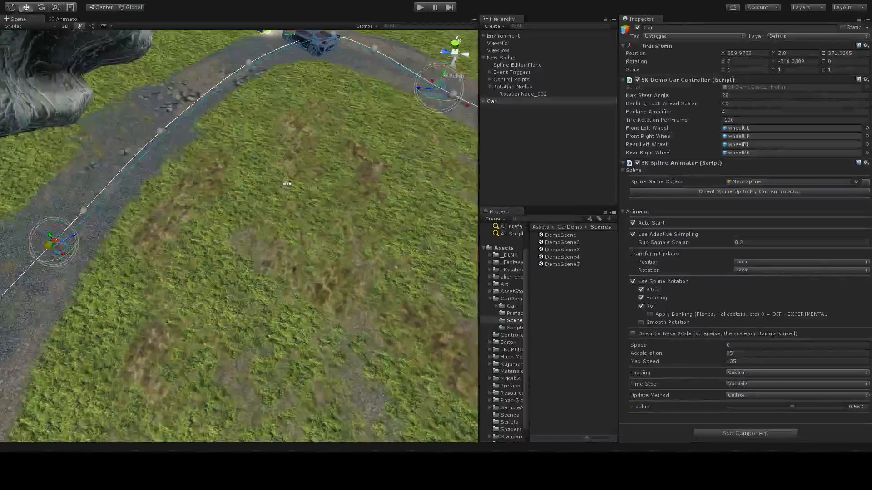
pyautogui.scroll(-3, 83, 241)
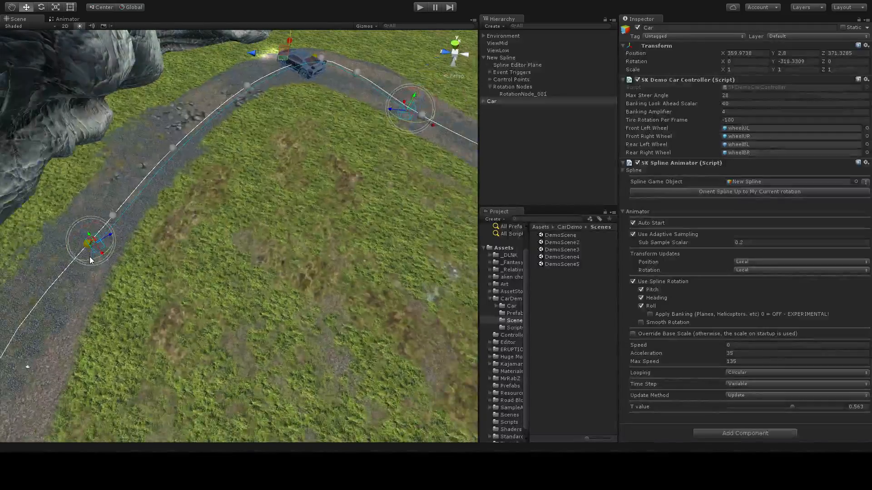
pyautogui.moveTo(91, 258); pyautogui.dragTo(94, 259)
pyautogui.moveTo(106, 254)
pyautogui.mouseDown()
pyautogui.moveTo(86, 257)
pyautogui.moveTo(92, 262)
pyautogui.mouseUp()
# Place the car at T value 0.618 and rotate the rotation node's end handle to about 244 degrees on Y
pyautogui.moveTo(791, 407); pyautogui.dragTo(796, 410)
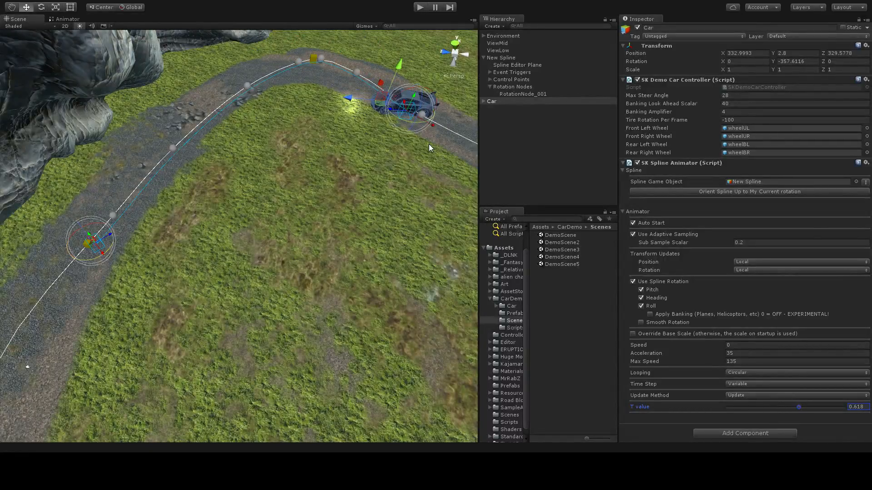
pyautogui.moveTo(438, 169); pyautogui.dragTo(340, 192, button='middle')
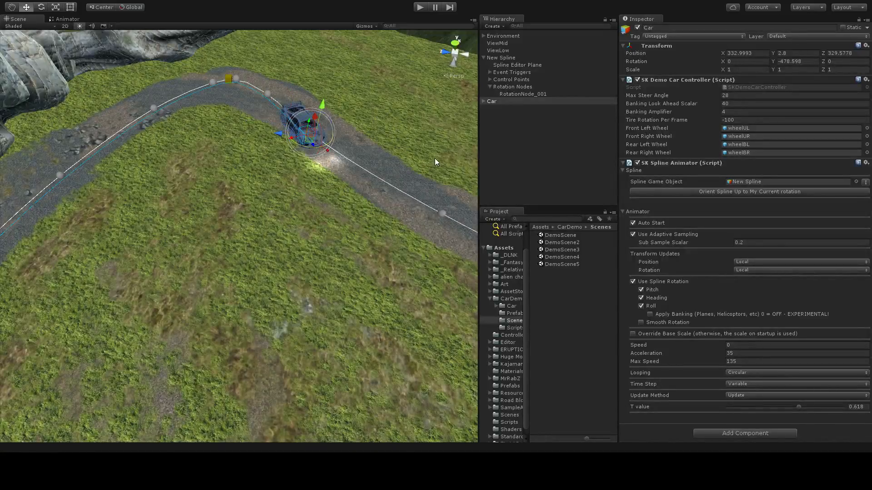
# Slide the car back to T value 0.427 and forward to 0.661 to examine its rotation across the node
pyautogui.moveTo(799, 409); pyautogui.dragTo(795, 408)
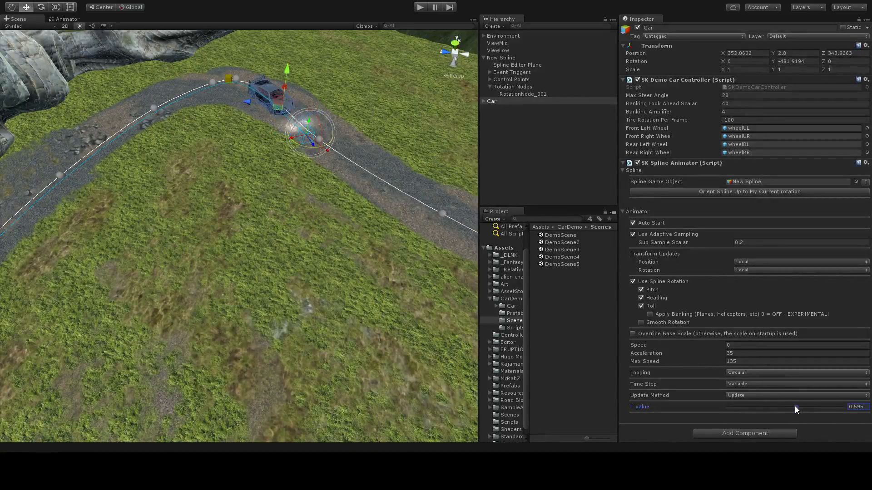
pyautogui.keyDown('alt'); pyautogui.moveTo(297, 291); pyautogui.dragTo(320, 167); pyautogui.keyUp('alt')
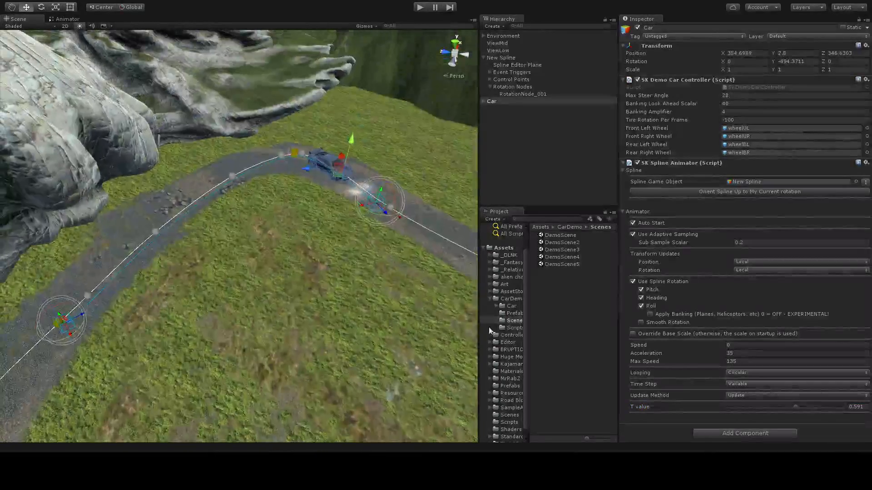
pyautogui.moveTo(794, 408); pyautogui.dragTo(775, 427)
pyautogui.scroll(-5, 310, 378)
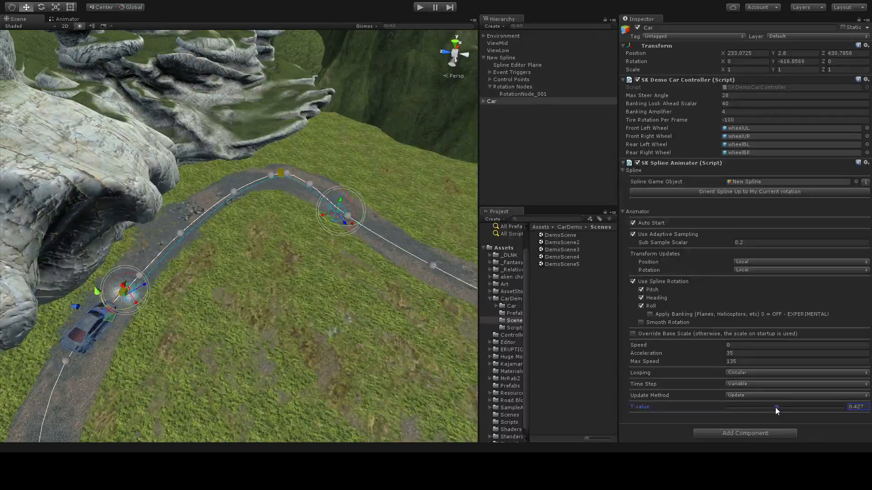
pyautogui.moveTo(774, 408); pyautogui.dragTo(803, 432)
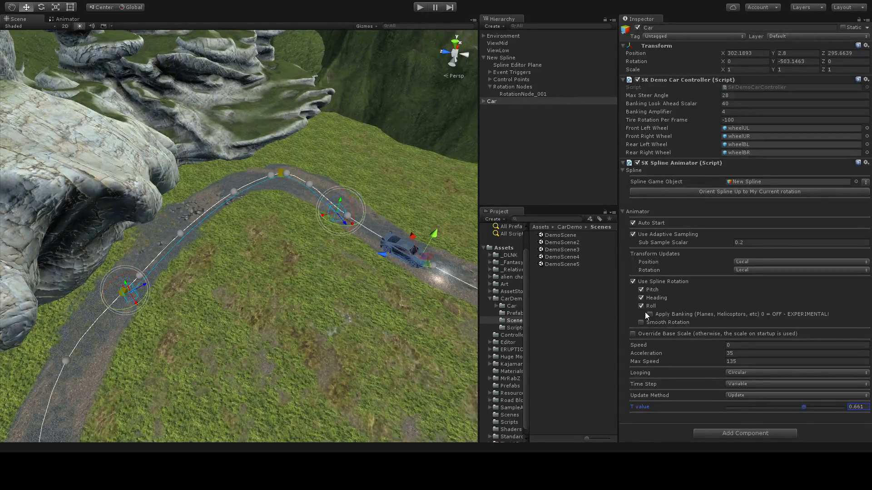
# Set RotationNode_001's Blend In T to 0.4 and Blend Out T to 0.678
pyautogui.click(530, 93)
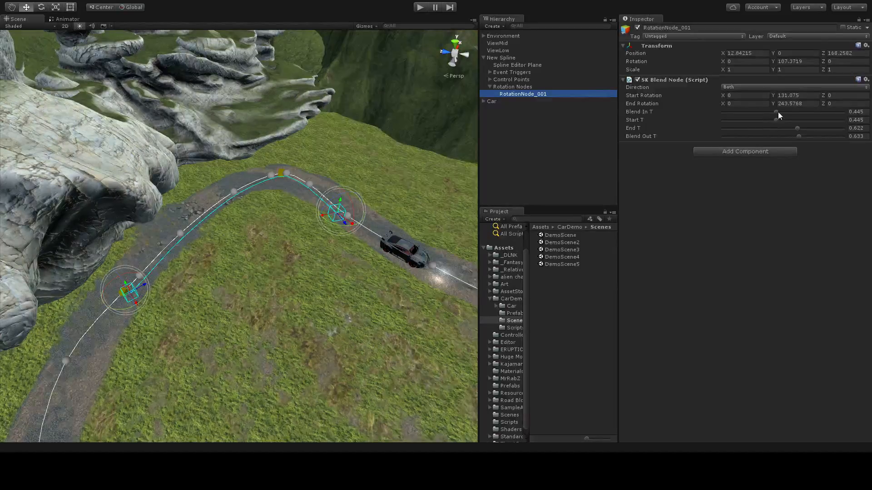
pyautogui.moveTo(776, 112); pyautogui.dragTo(775, 112)
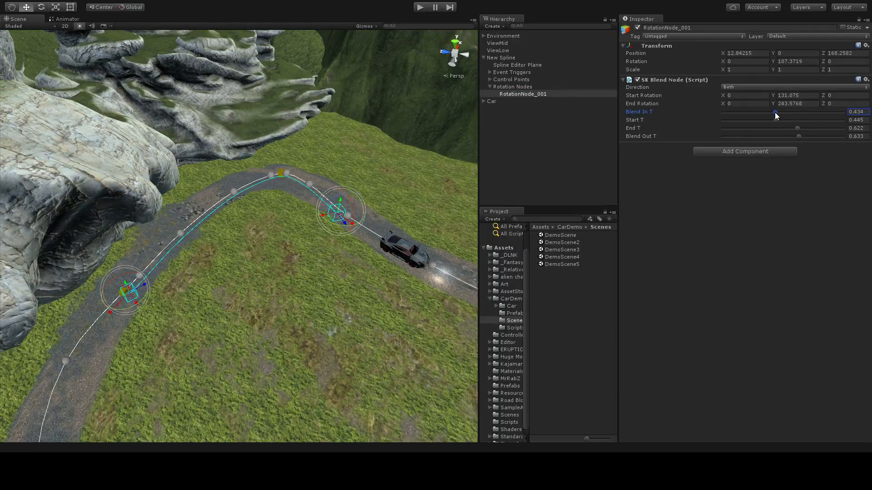
pyautogui.moveTo(772, 112); pyautogui.dragTo(770, 113)
pyautogui.moveTo(797, 136); pyautogui.dragTo(803, 144)
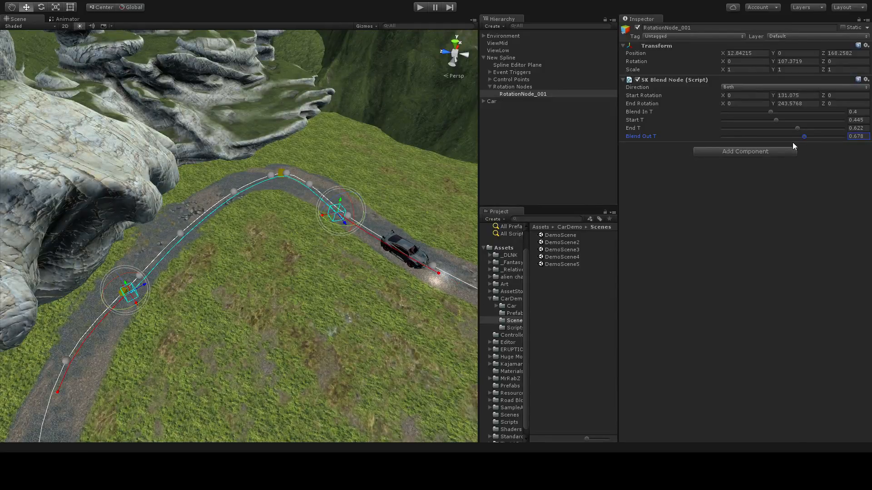
# Move the car back to T value 0 on the spline and start playing the scene
pyautogui.click(495, 101)
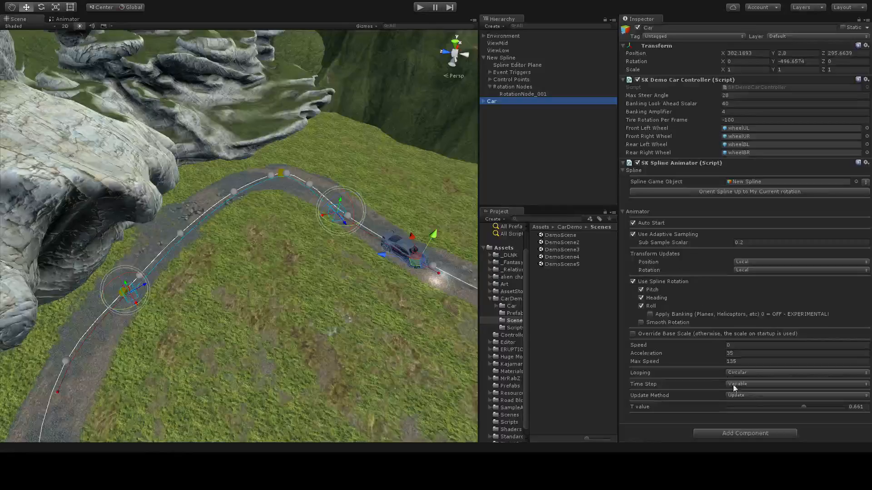
pyautogui.moveTo(802, 407); pyautogui.dragTo(708, 452)
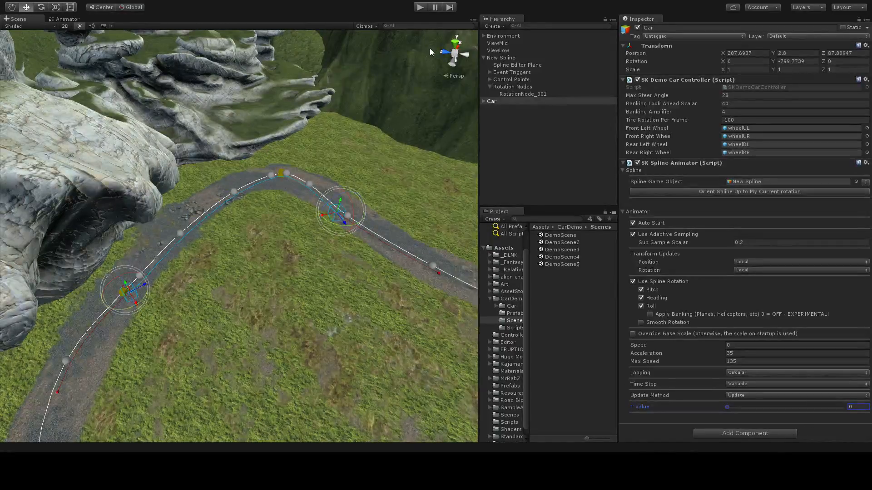
pyautogui.click(421, 6)
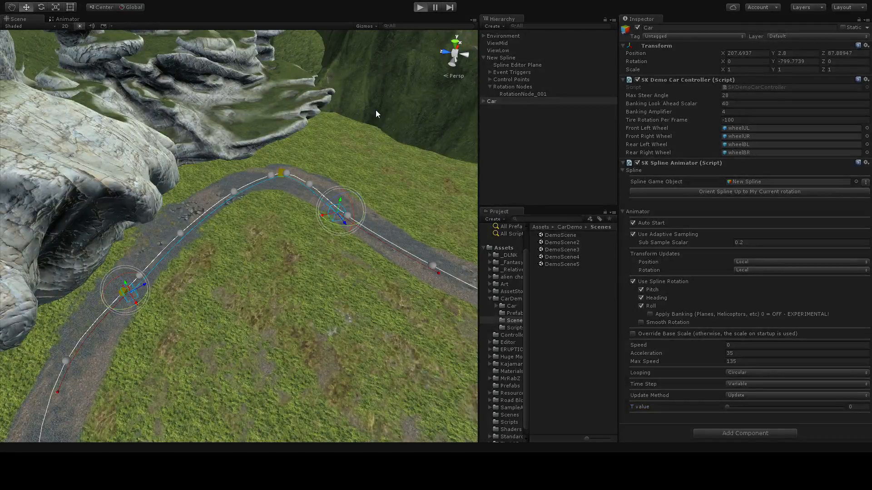
# Select the ViewMid camera and examine from a lower angle how the running car drifts through the rotation node's bend
pyautogui.click(495, 44)
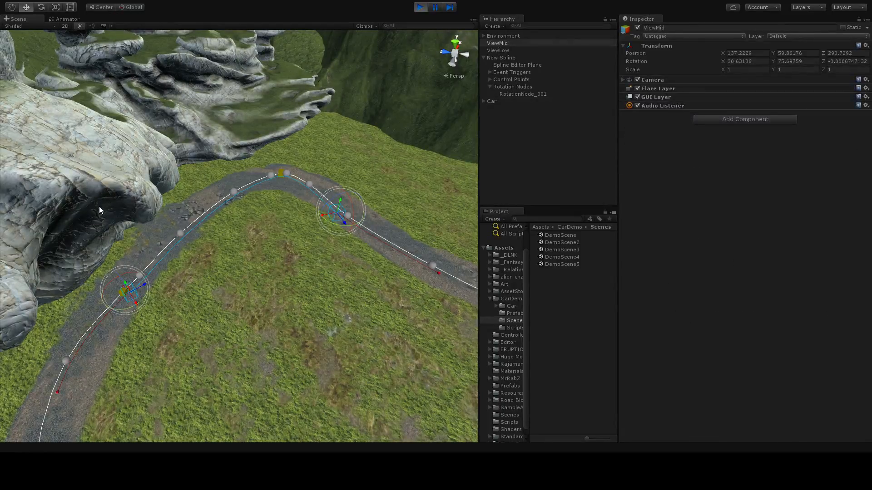
pyautogui.moveTo(100, 207); pyautogui.dragTo(254, 308, button='right')
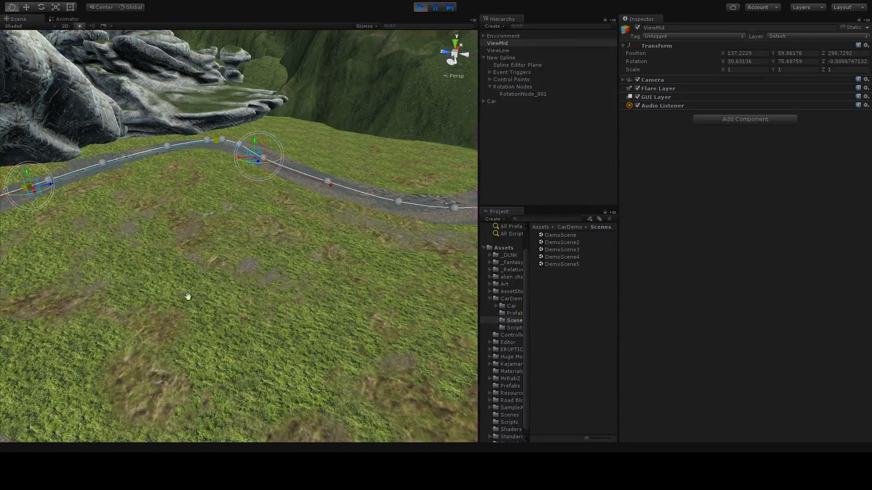
pyautogui.keyDown('alt'); pyautogui.moveTo(189, 296); pyautogui.dragTo(270, 288); pyautogui.keyUp('alt')
pyautogui.keyDown('alt'); pyautogui.moveTo(149, 269); pyautogui.dragTo(62, 281); pyautogui.keyUp('alt')
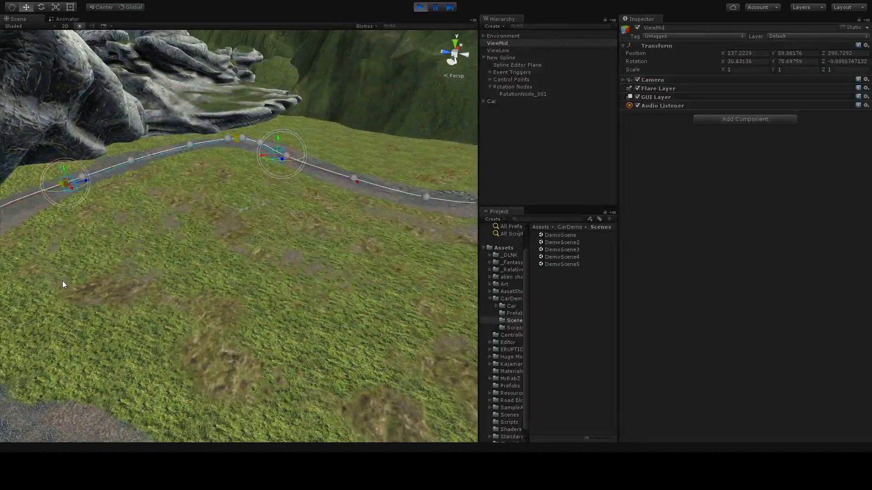
pyautogui.keyDown('alt'); pyautogui.moveTo(185, 266); pyautogui.dragTo(234, 313); pyautogui.keyUp('alt')
pyautogui.moveTo(233, 313); pyautogui.dragTo(387, 226, button='middle')
pyautogui.moveTo(157, 256); pyautogui.dragTo(373, 190, button='middle')
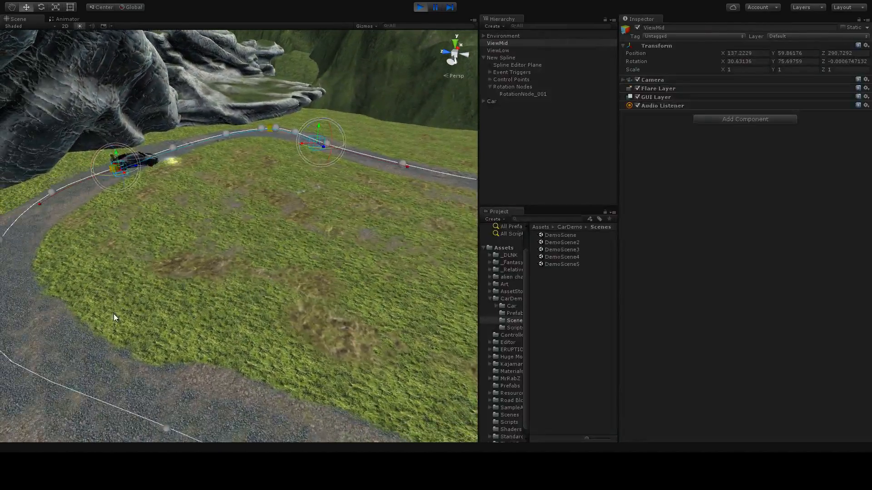